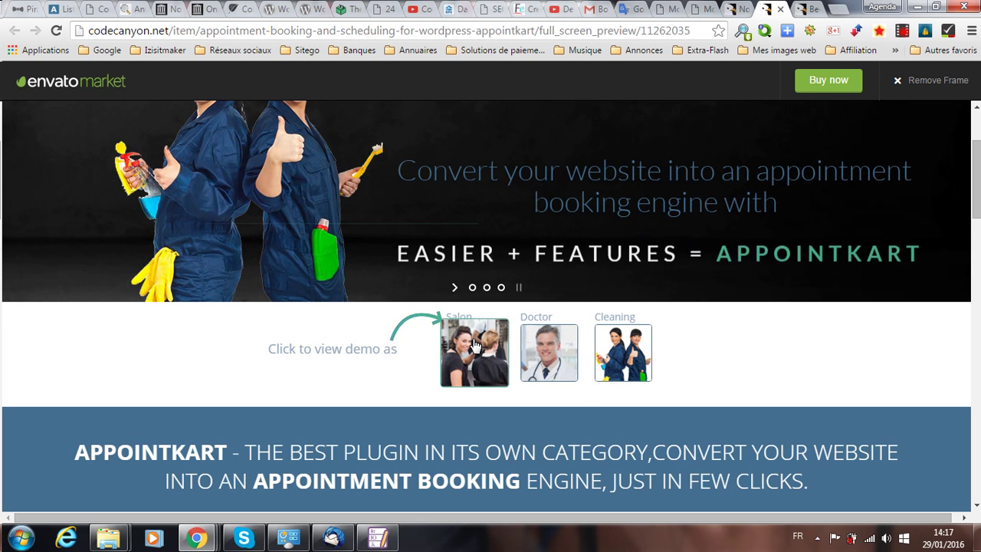
Step: Open the Salon demo of the Appointkart plugin and choose the Formal Style service for the appointment
left_click(475, 345)
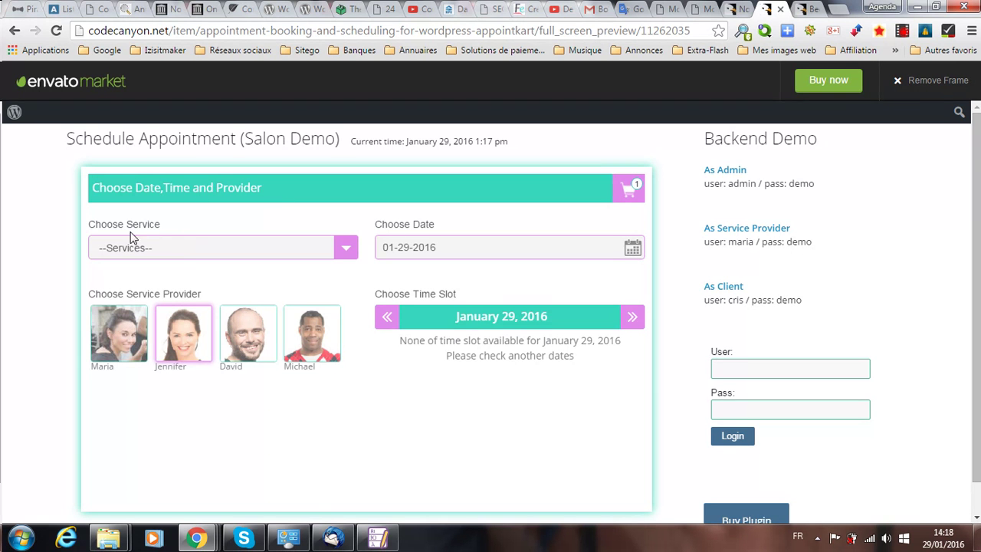
left_click(345, 253)
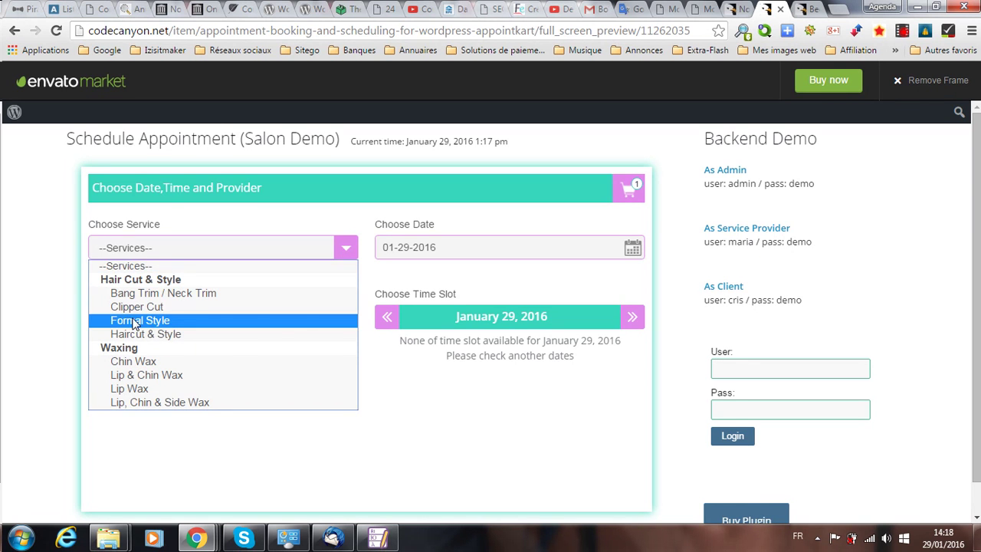
left_click(157, 320)
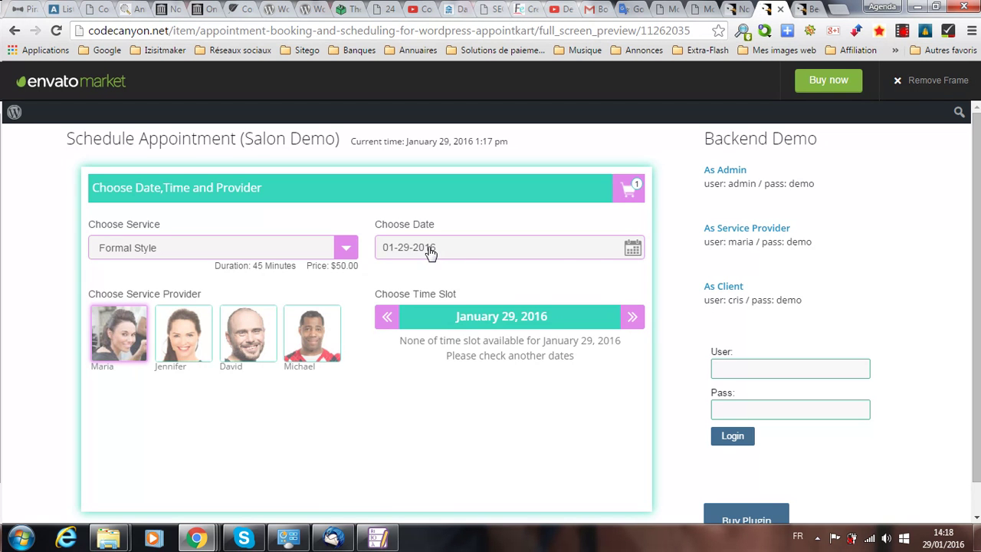
Step: Set the appointment date to January 30, 2016
left_click(577, 252)
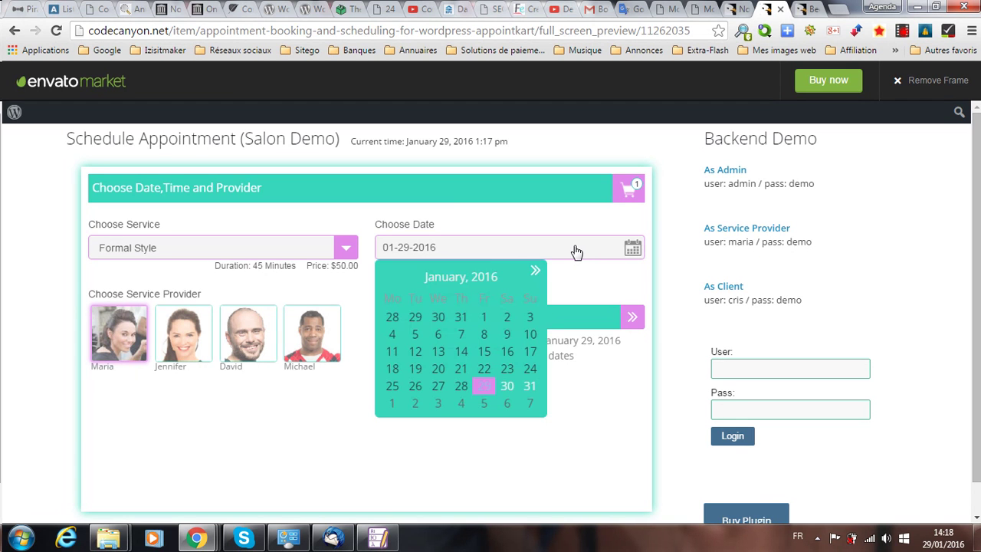
left_click(512, 390)
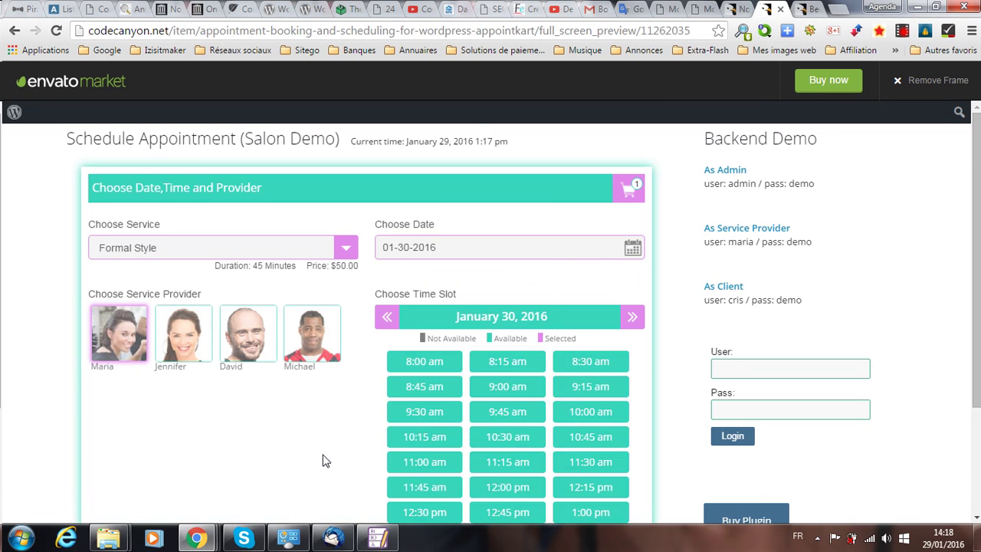
Step: Check the third service provider's time slots for January 29 and January 30, 2016
scroll(309, 465, "down", 2)
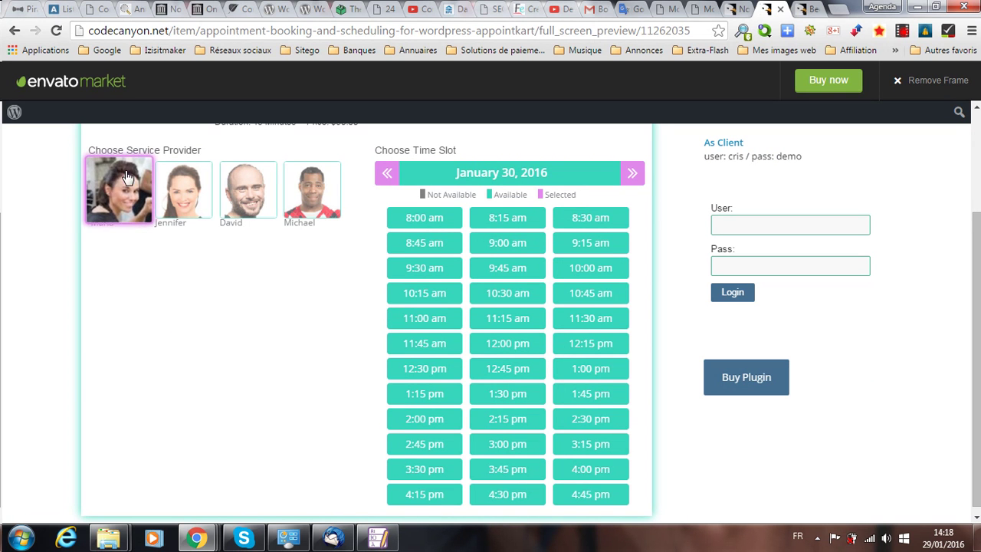
left_click(238, 219)
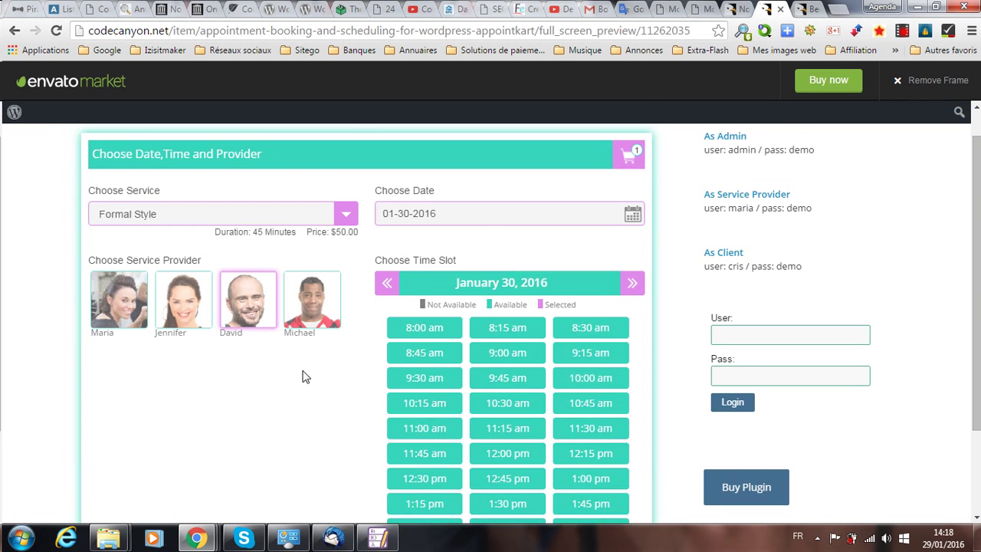
scroll(303, 376, "down", 2)
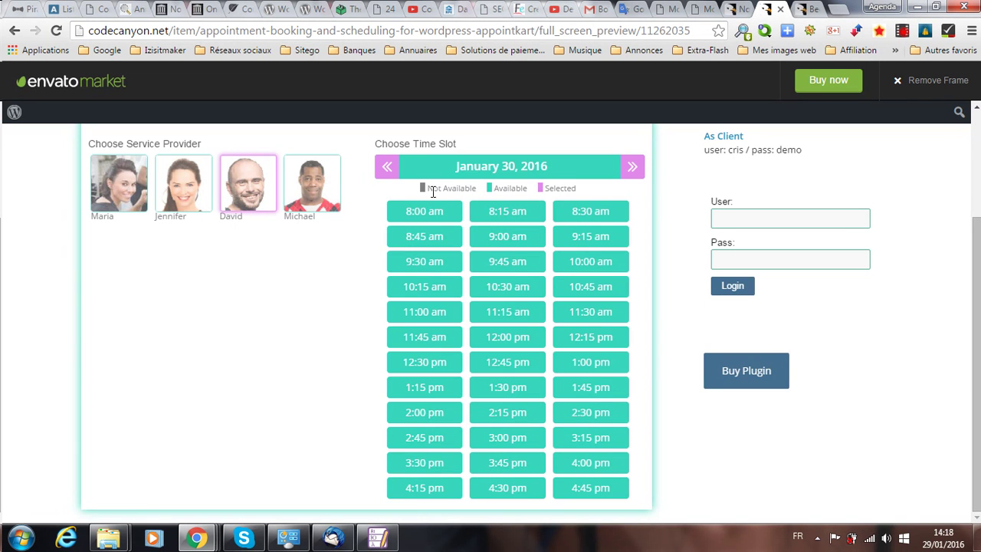
scroll(302, 275, "up", 1)
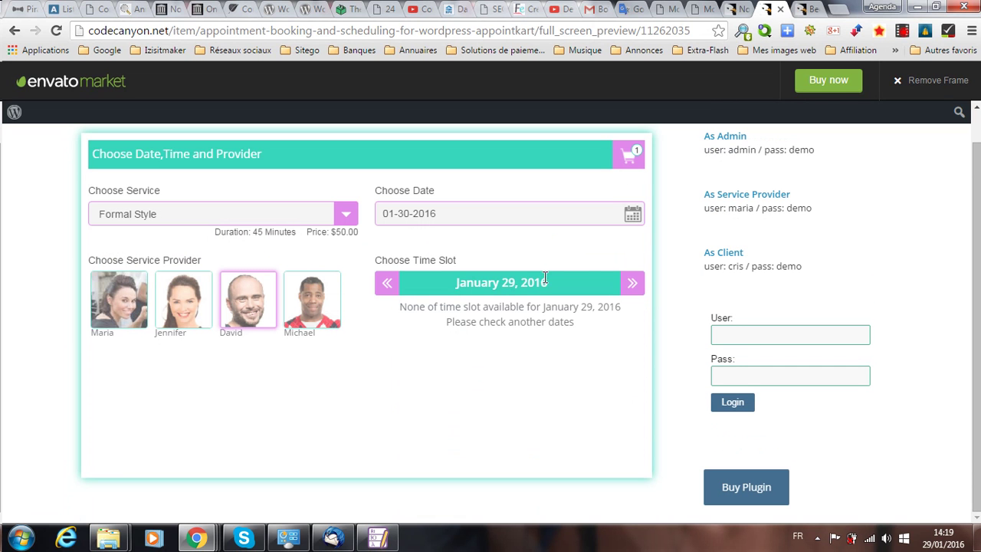
left_click(631, 285)
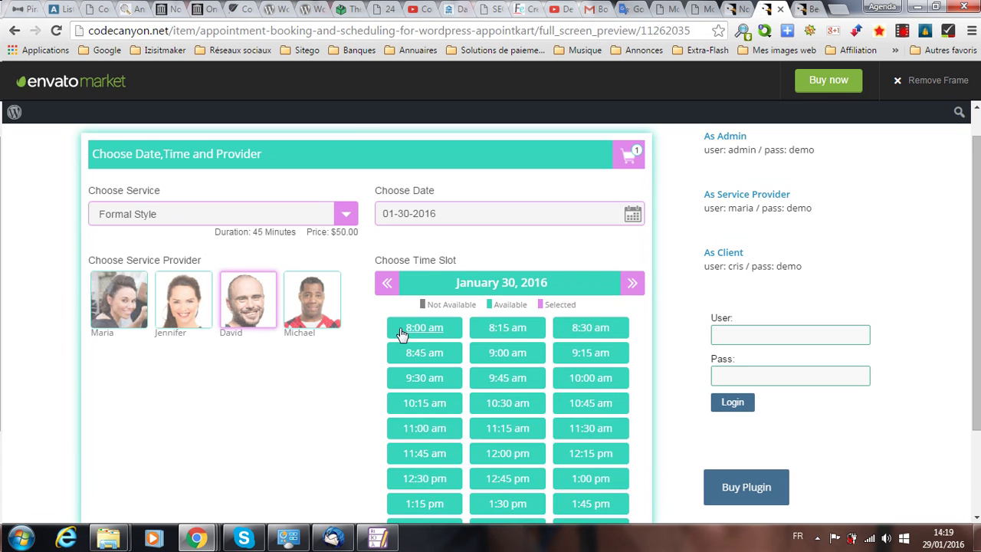
Step: Compare the January 30, 2016 time slots of the second and first service providers
scroll(382, 326, "down", 2)
left_click(170, 186)
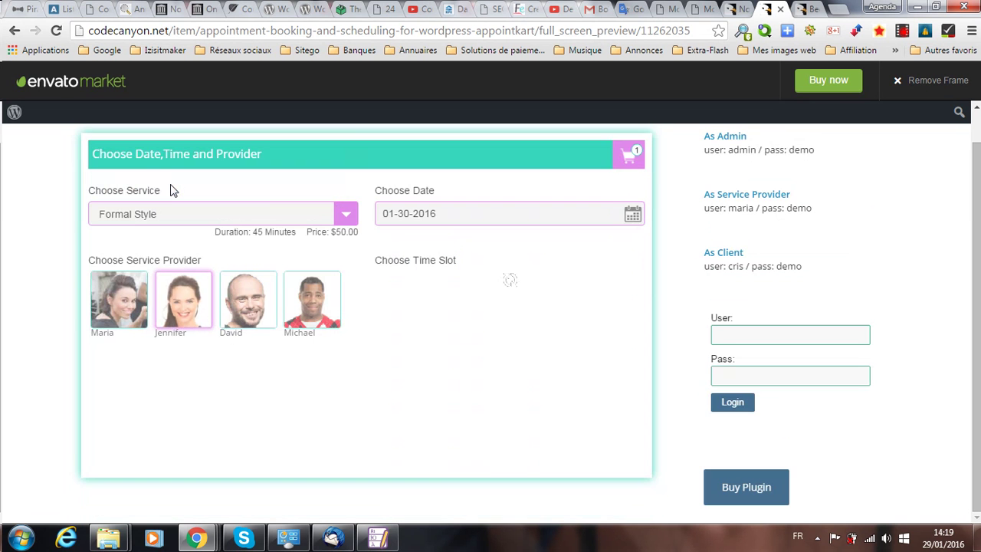
scroll(287, 333, "down", 2)
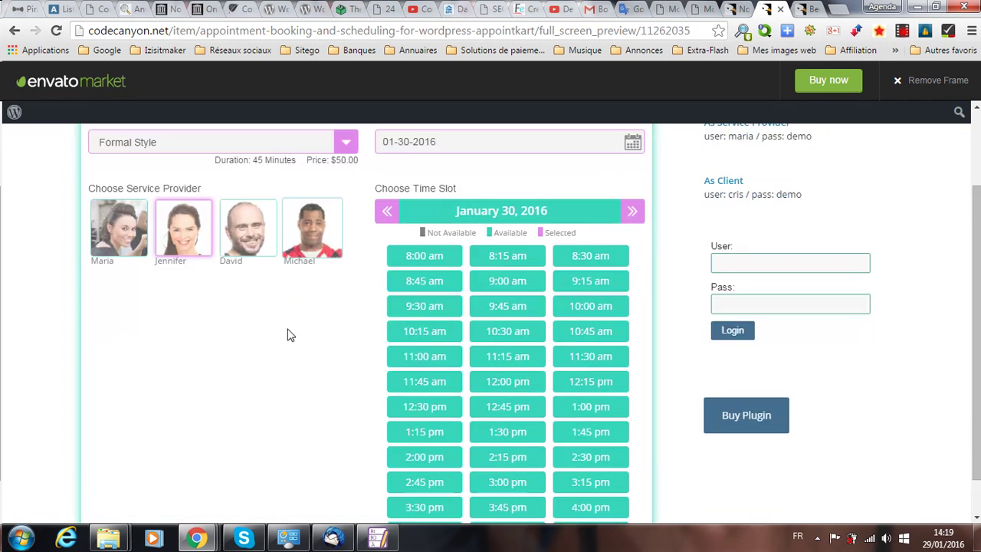
left_click(113, 199)
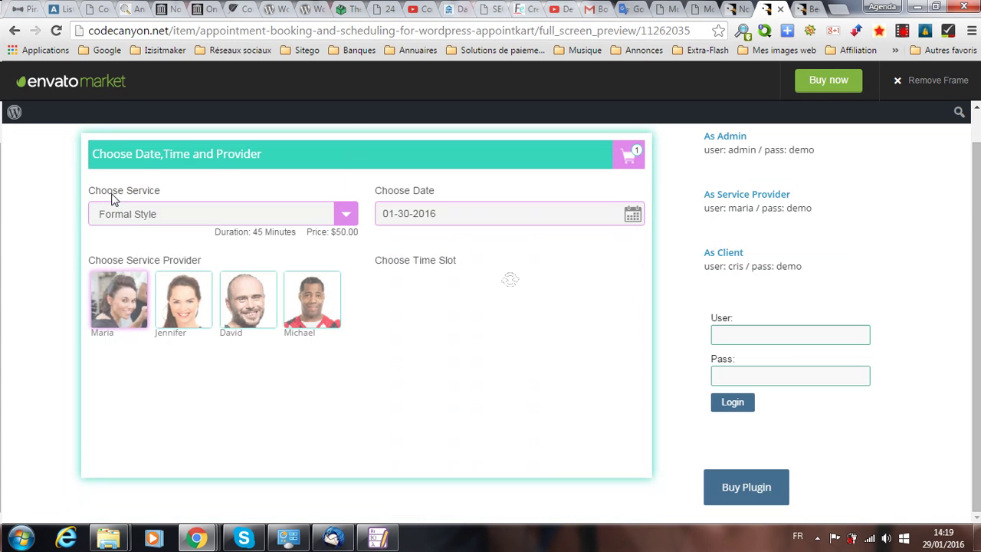
scroll(287, 351, "down", 2)
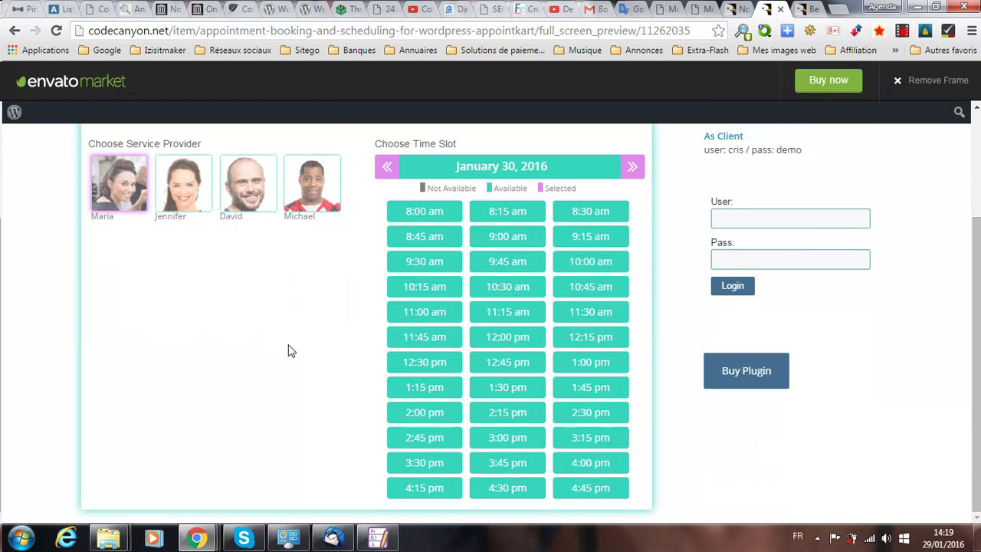
Step: Choose the fourth service provider and reserve the 2:15 pm slot on January 30, 2016
left_click(313, 186)
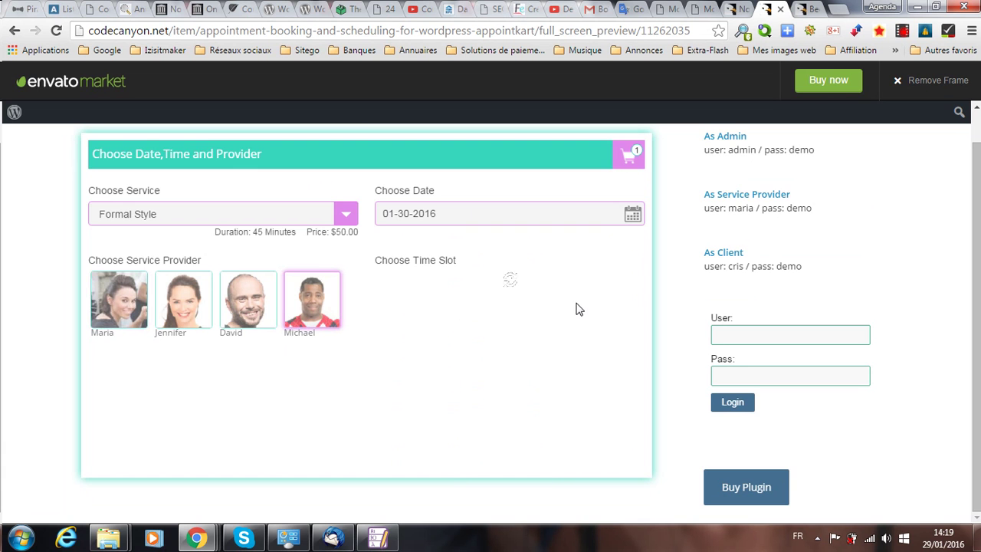
scroll(571, 308, "down", 2)
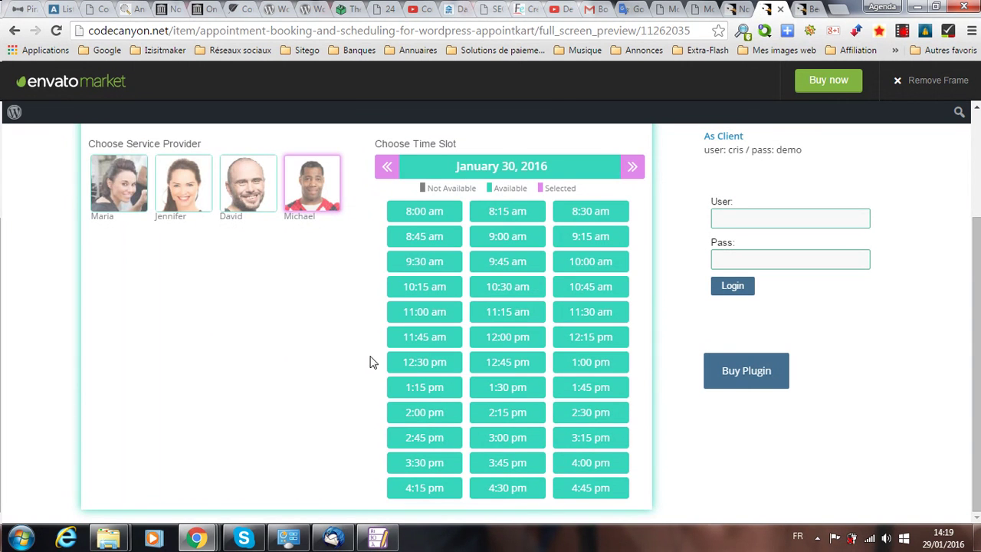
left_click(508, 415)
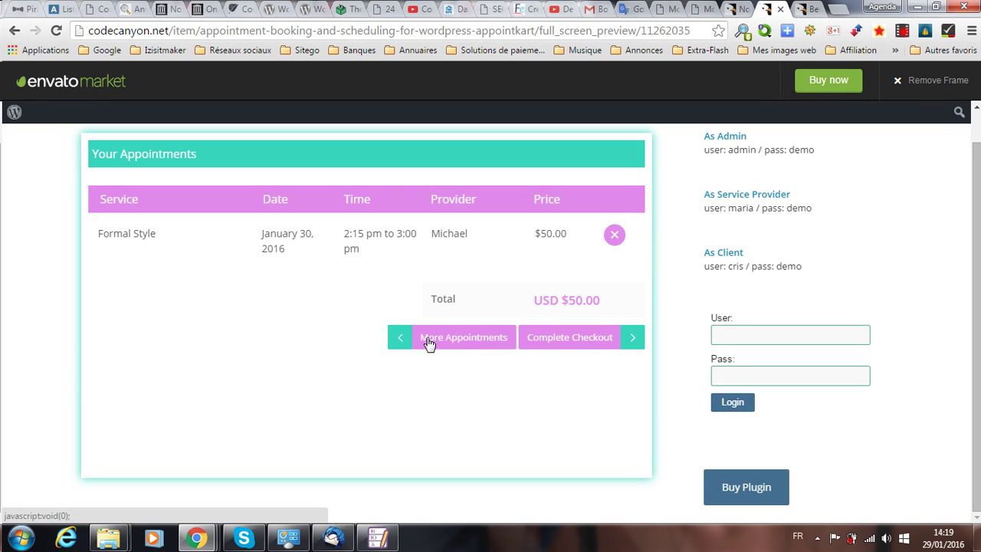
Step: Proceed to checkout and compare the Existing User and New User versions of the booking form, ending on New User
left_click(560, 339)
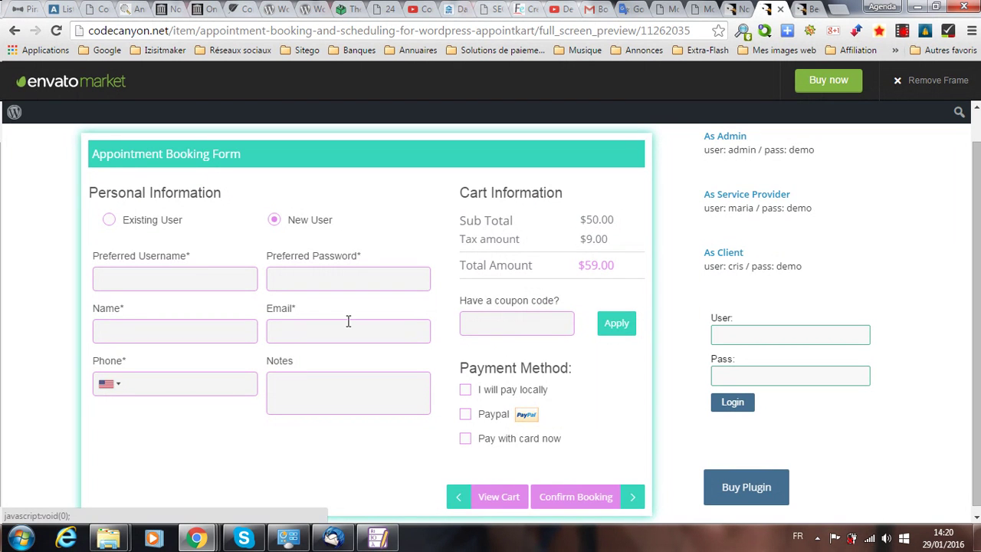
left_click(110, 221)
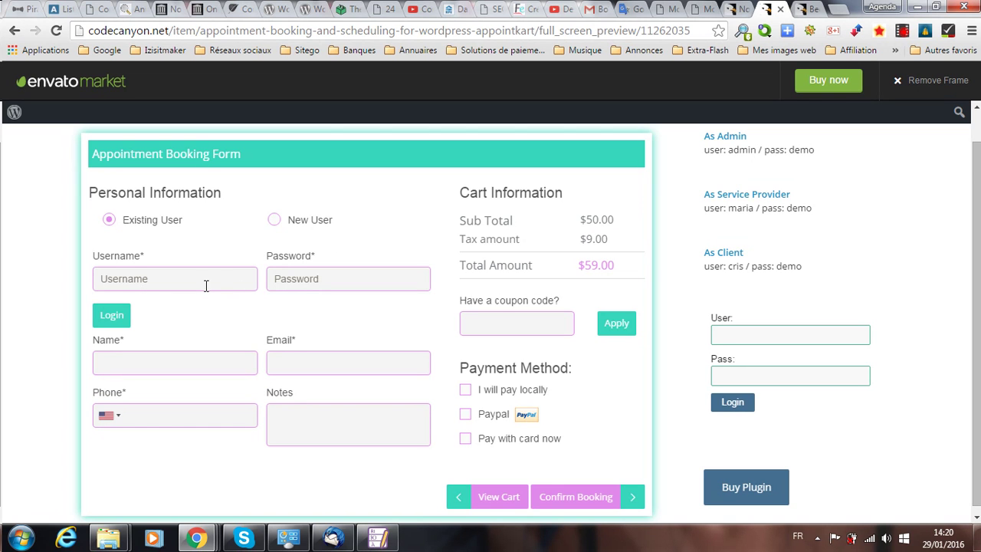
left_click(275, 223)
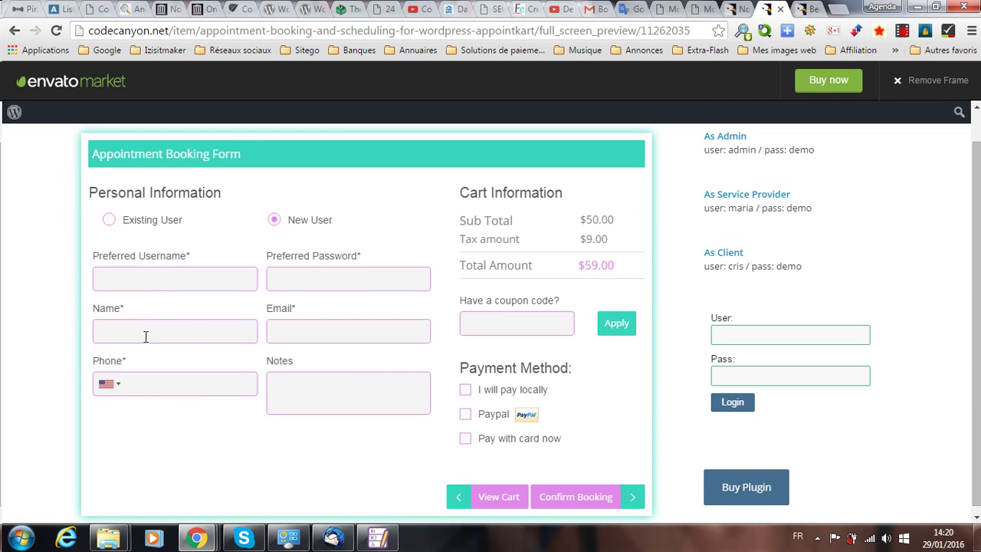
Step: Look through the country codes offered for the phone number in the booking form
left_click(115, 387)
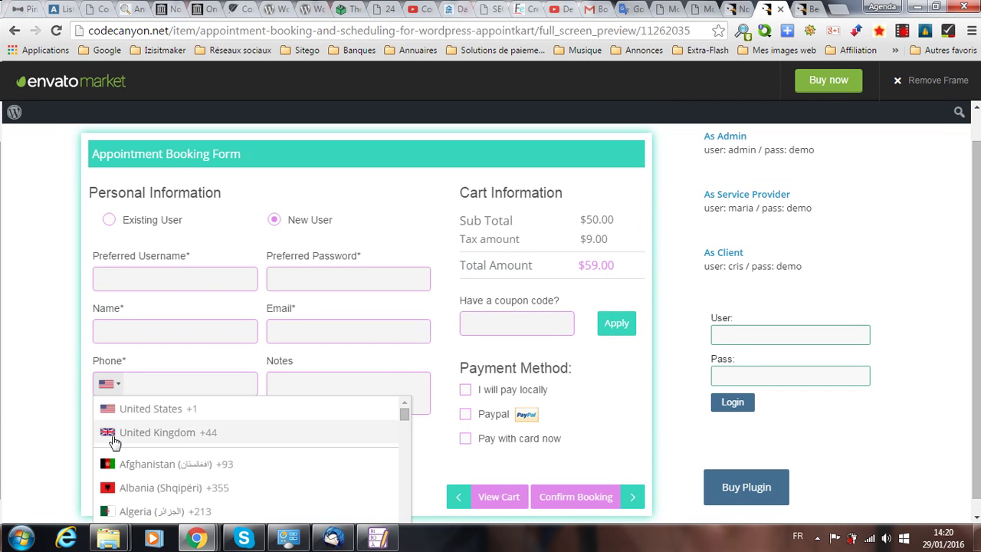
scroll(111, 471, "down", 4)
scroll(111, 475, "down", 2)
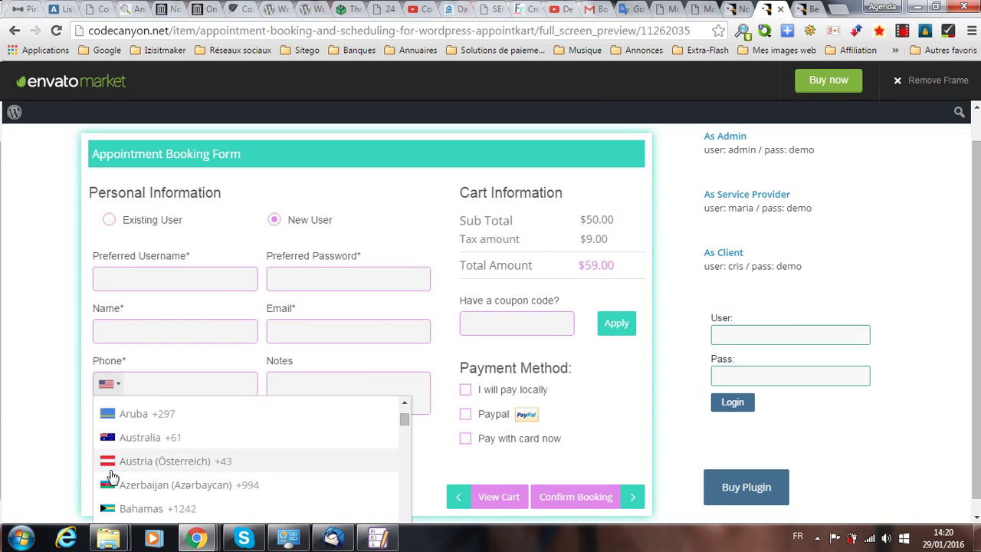
scroll(21, 435, "up", 1)
left_click(25, 426)
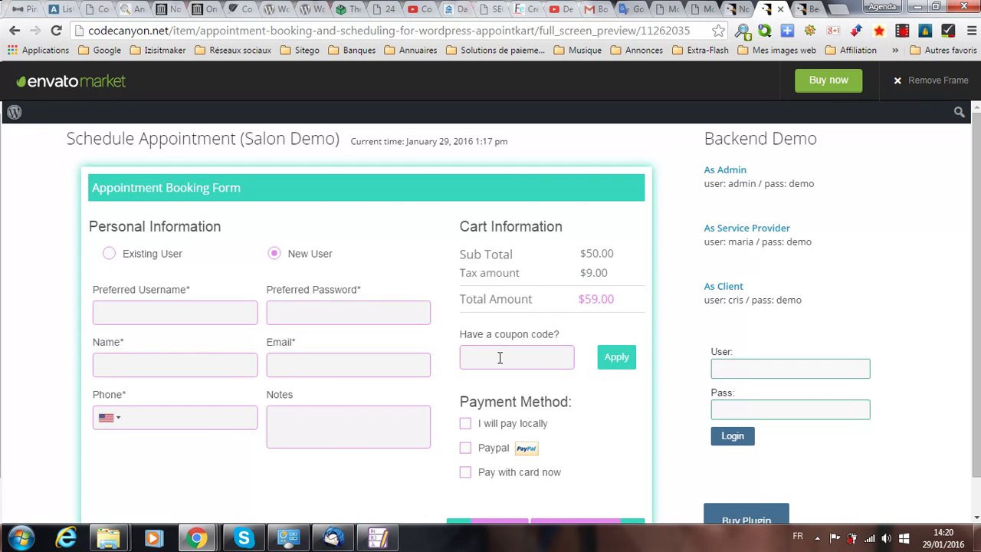
Step: Examine the coupon code entry, payment methods and booking confirmation option in the form
left_click(528, 357)
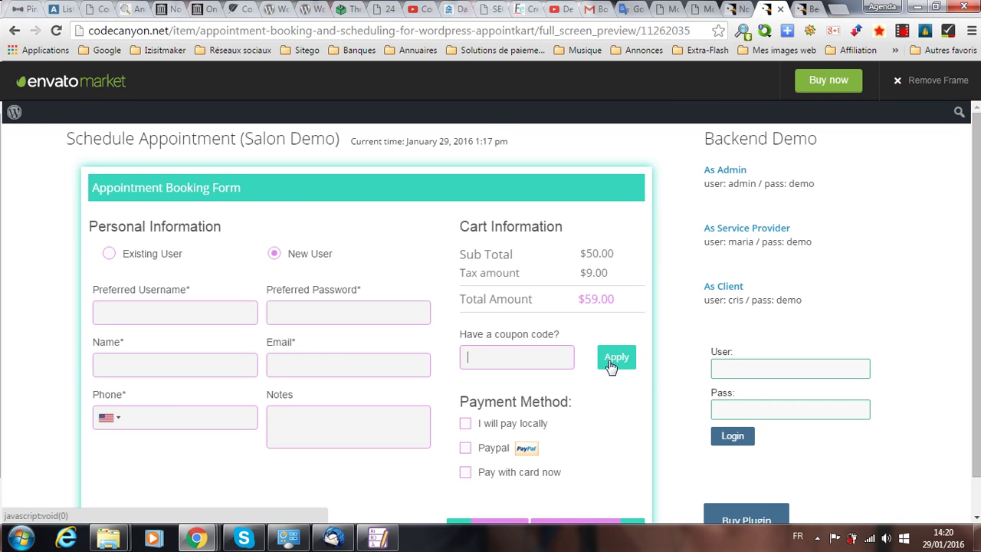
scroll(615, 366, "down", 1)
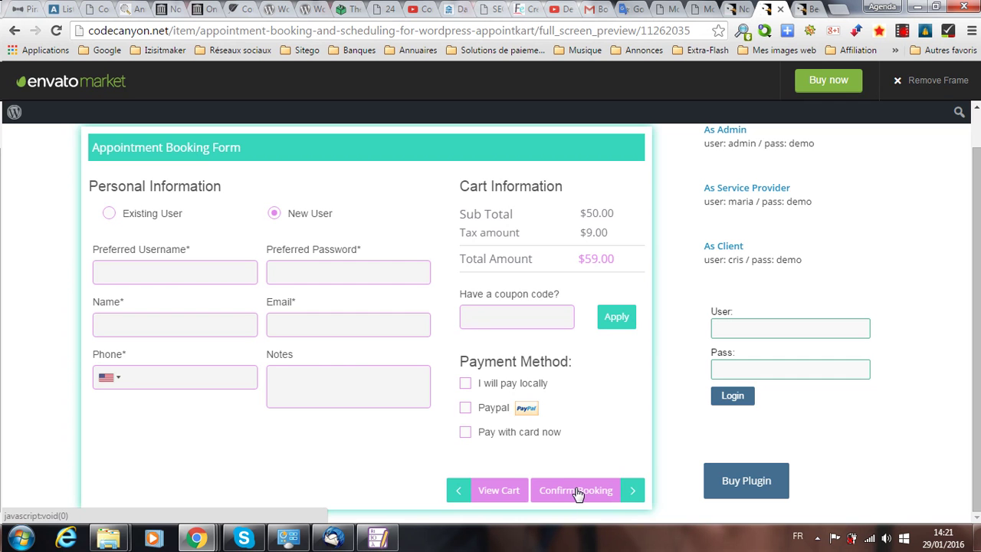
Step: Check the plugin's price on its CodeCanyon item page and return to the live booking demo
left_click(731, 11)
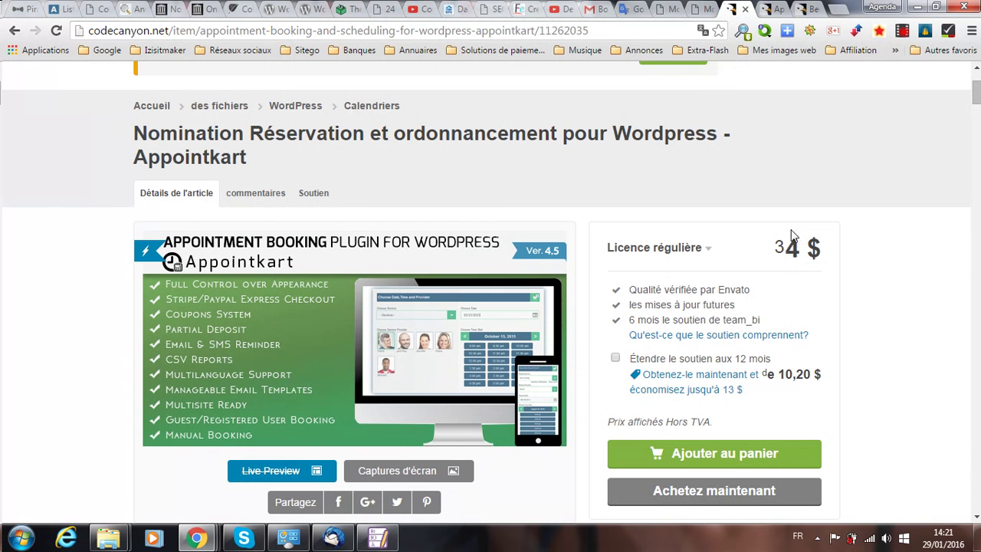
left_click(772, 10)
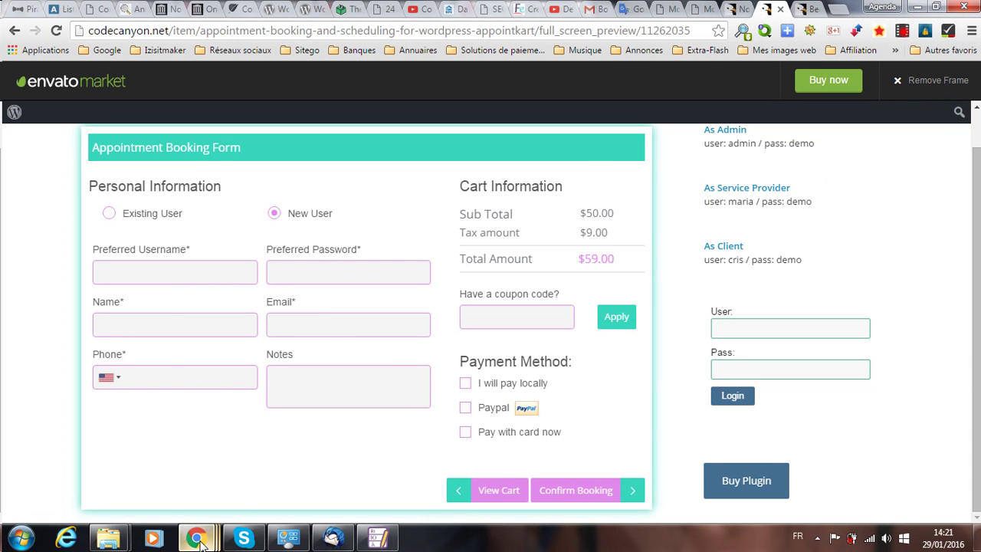
mouse_move(199, 541)
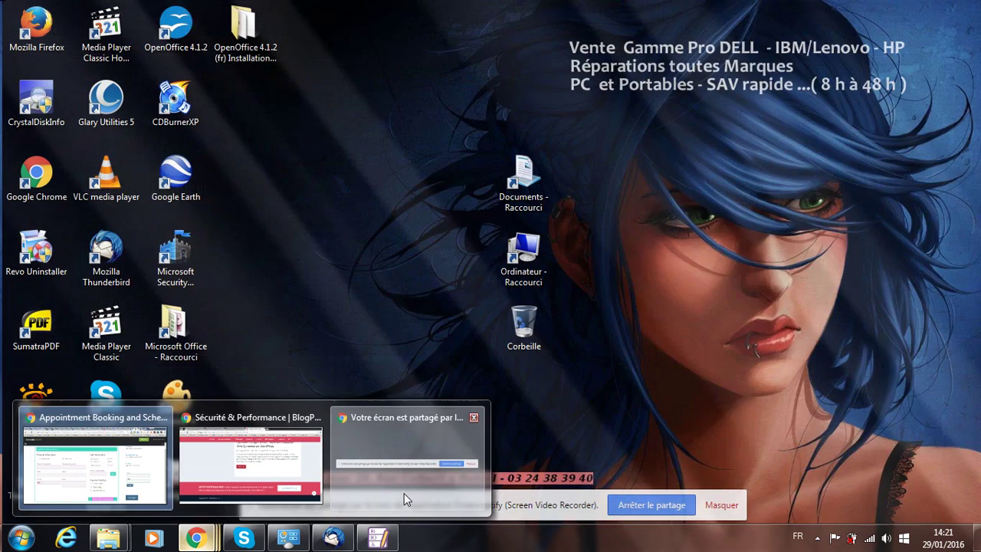